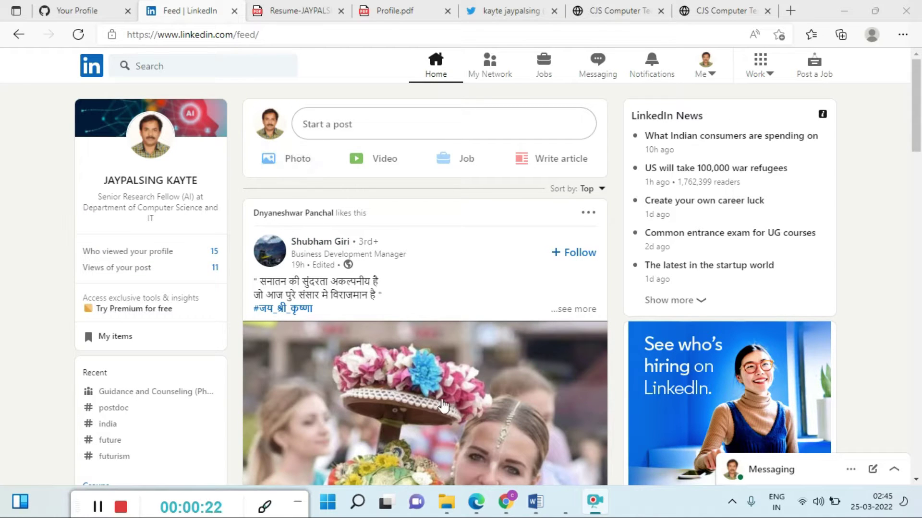
Look through the posts in the home feed.
left_click(445, 72)
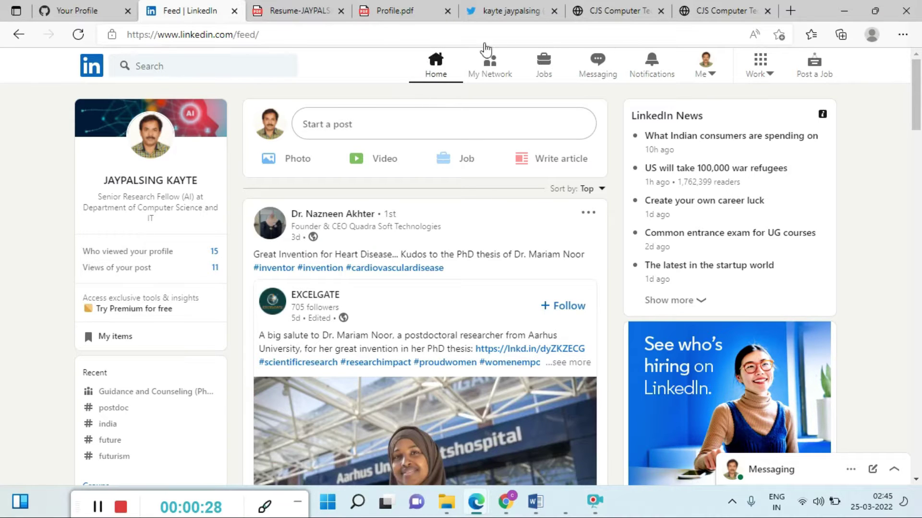
scroll(897, 320, "down", 15)
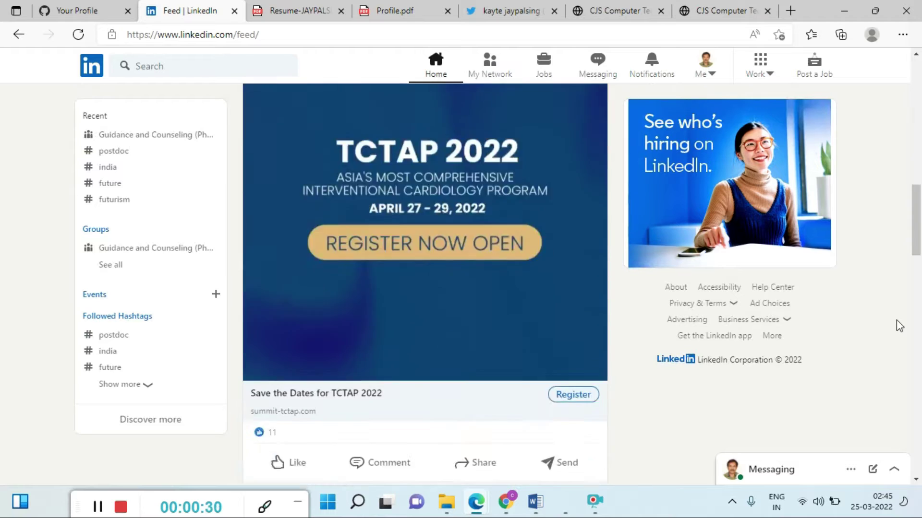
scroll(901, 323, "down", 5)
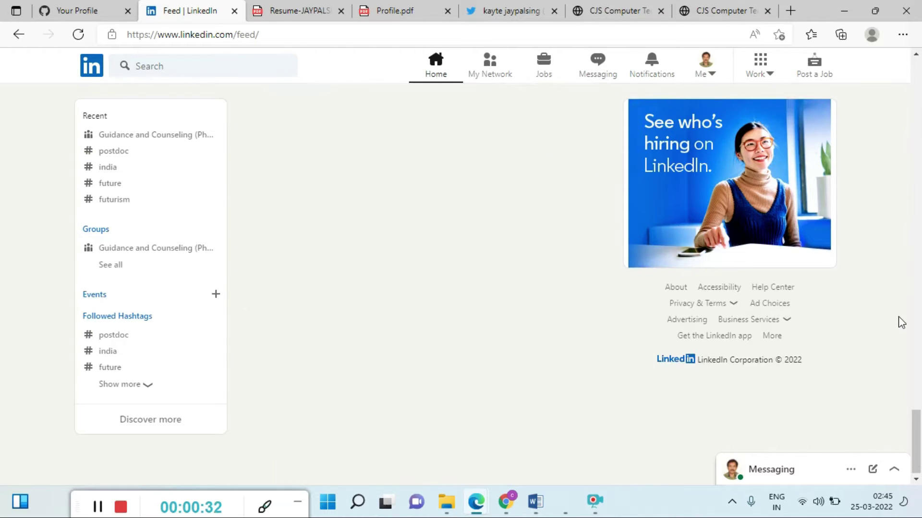
scroll(903, 310, "up", 6)
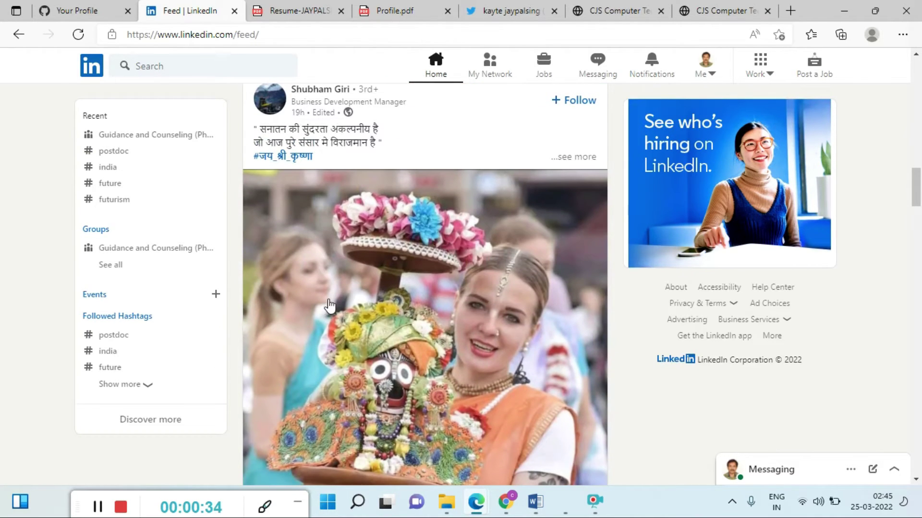
scroll(517, 325, "down", 1)
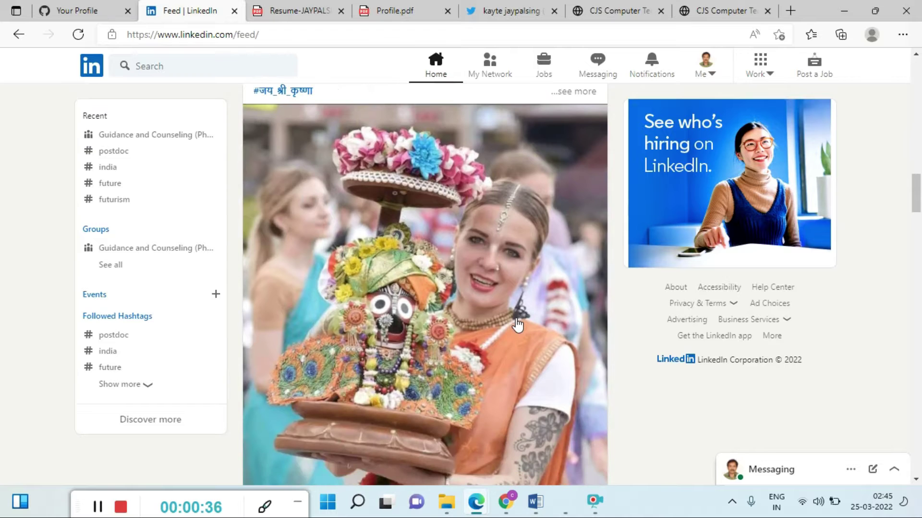
scroll(282, 206, "up", 3)
scroll(281, 206, "up", 10)
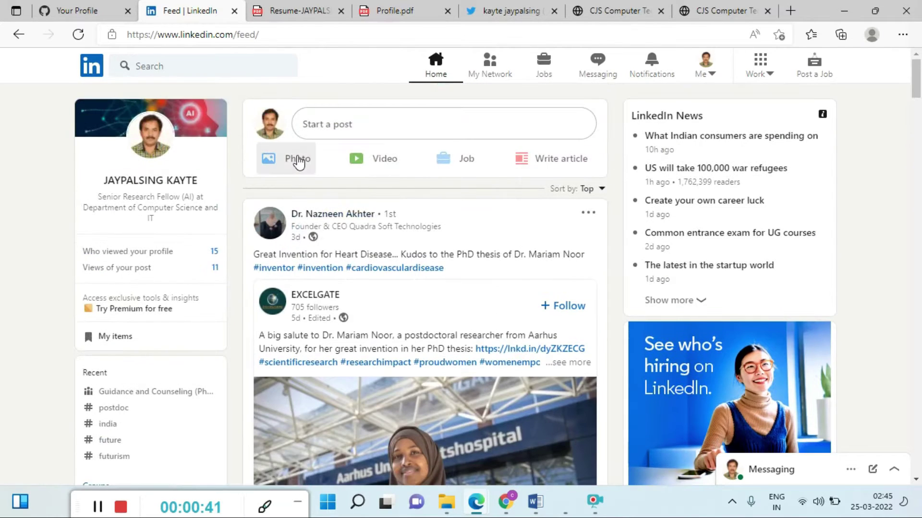
Start a photo post and load a picture from the Downloads folder.
left_click(306, 161)
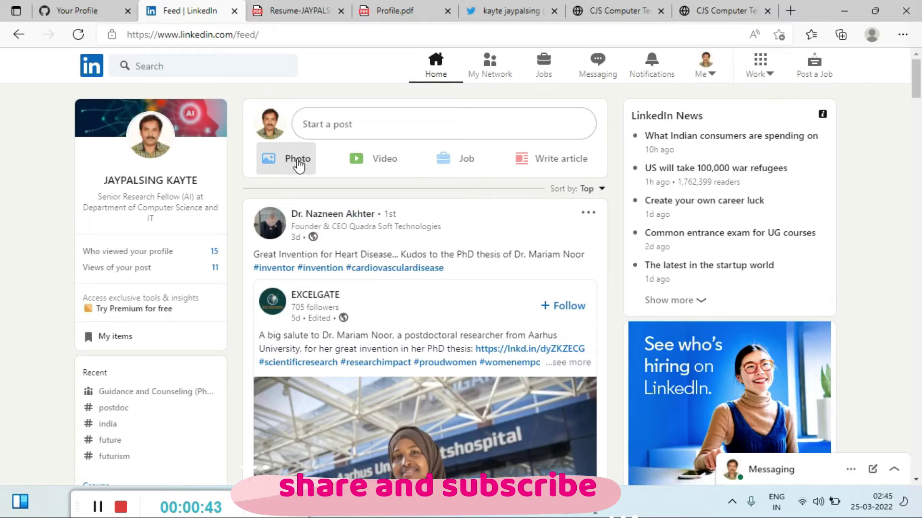
left_click(461, 162)
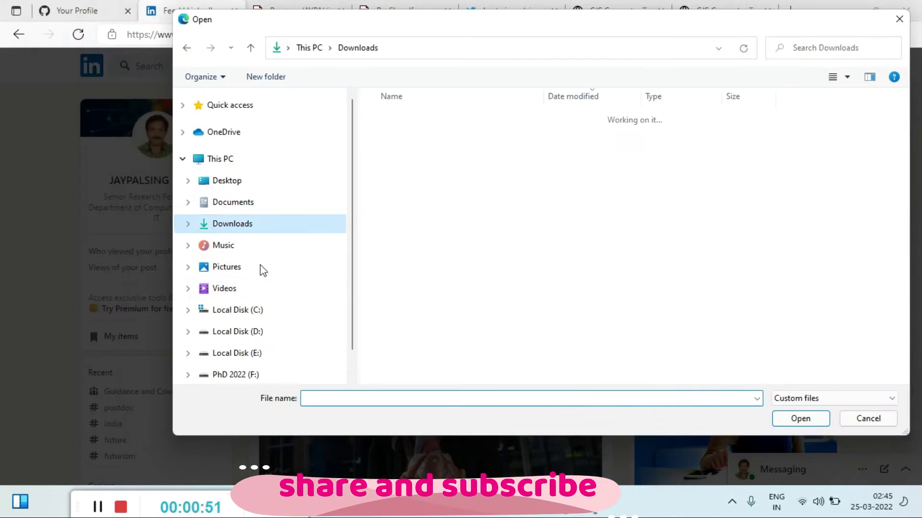
left_click(404, 175)
left_click(815, 420)
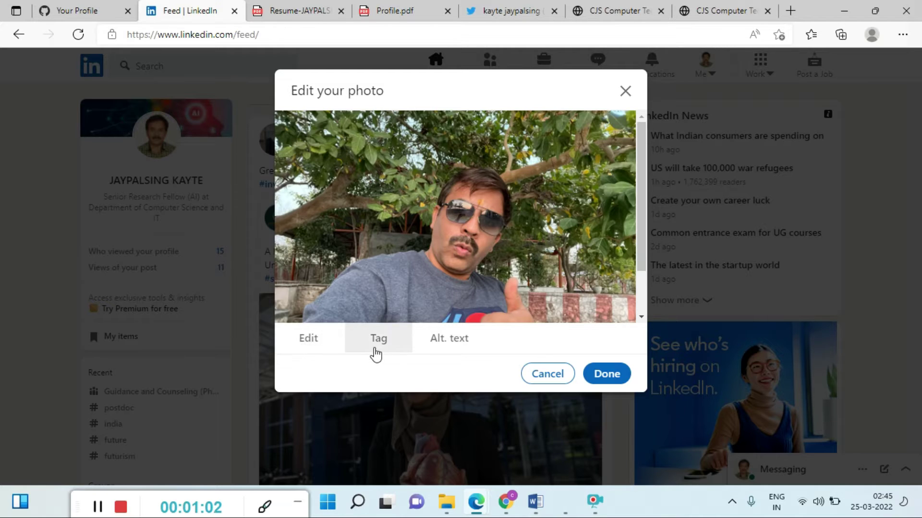
left_click(379, 344)
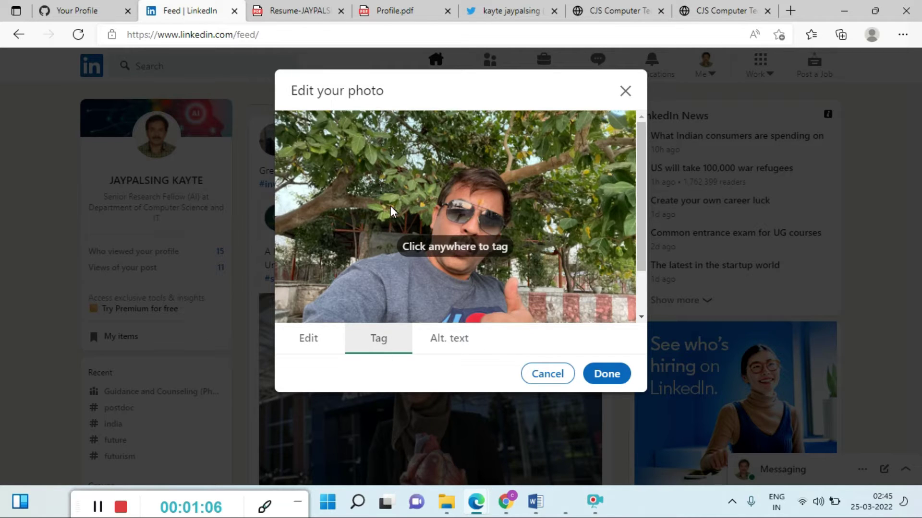
left_click(399, 261)
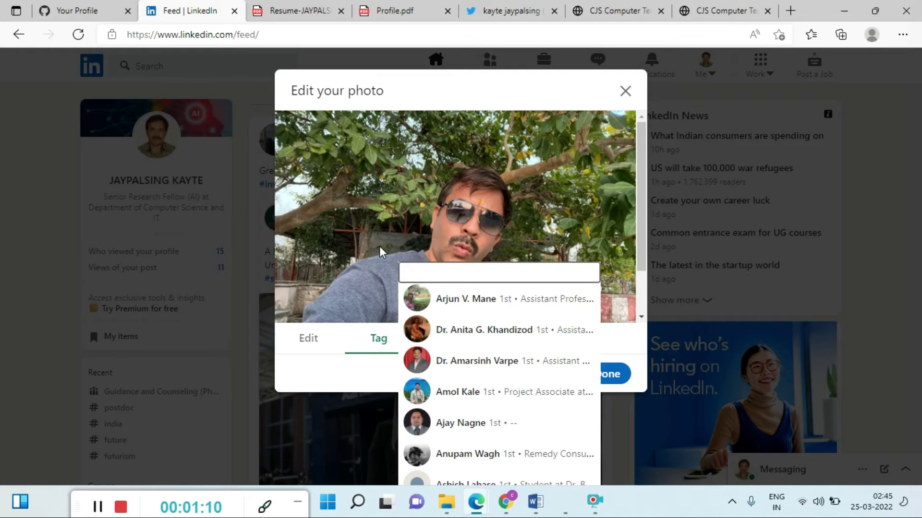
key("Escape")
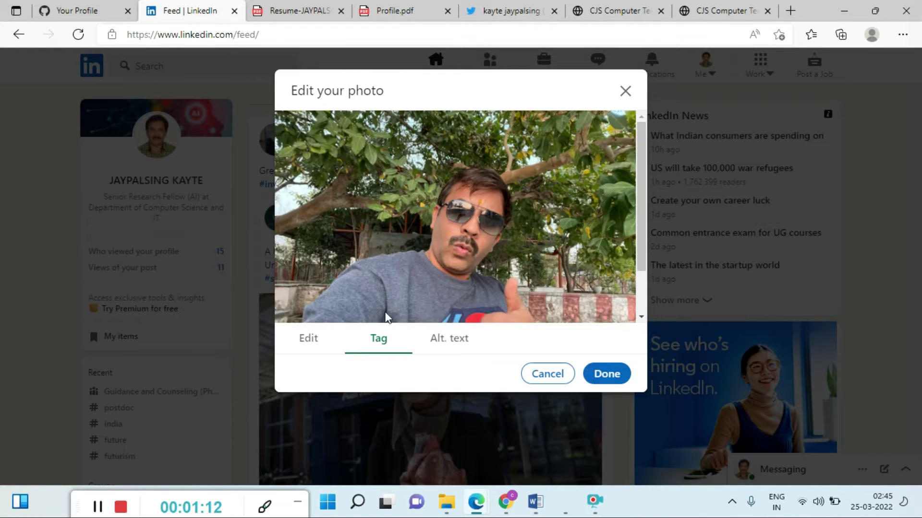
Open the photo for editing and tilt it counter-clockwise with the Straighten adjustment.
left_click(307, 342)
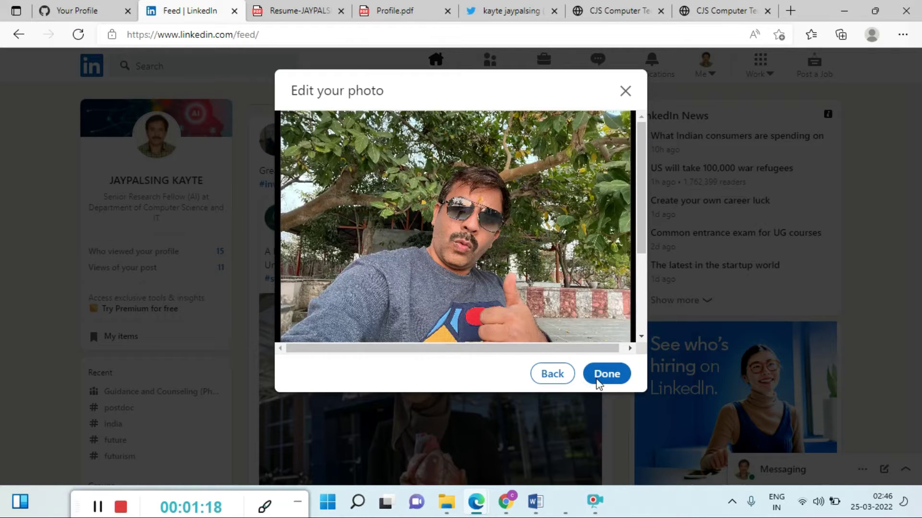
scroll(598, 384, "down", 3)
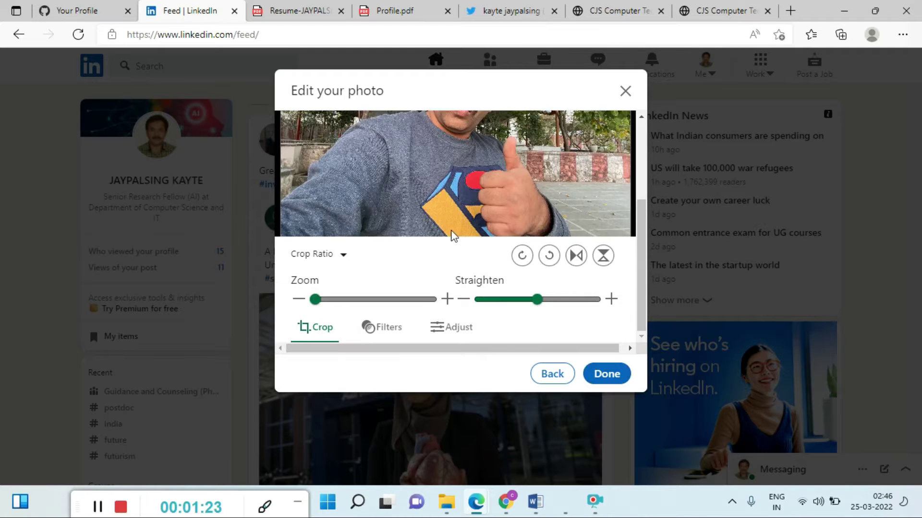
left_click(504, 299)
Compare the photo filters, apply Spotlight to the picture and save the photo edits.
left_click(394, 328)
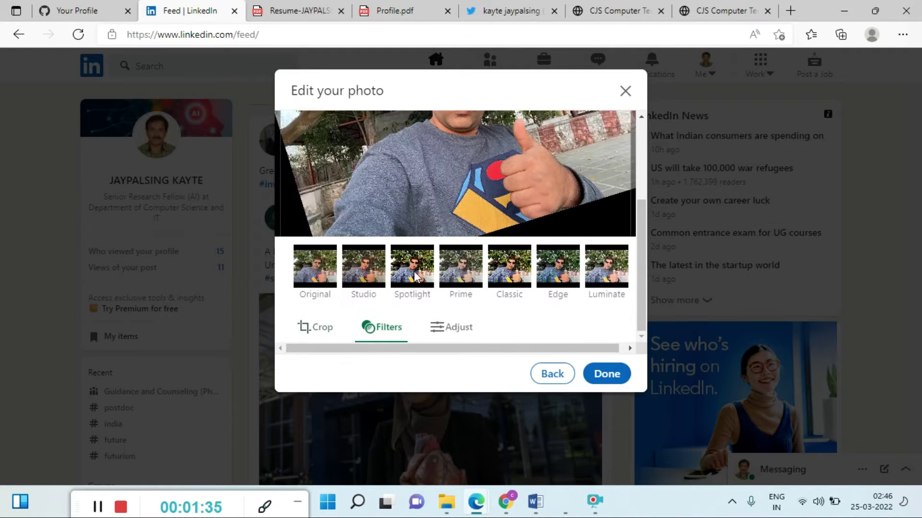
left_click(416, 269)
left_click(479, 332)
left_click(509, 303)
left_click(607, 303)
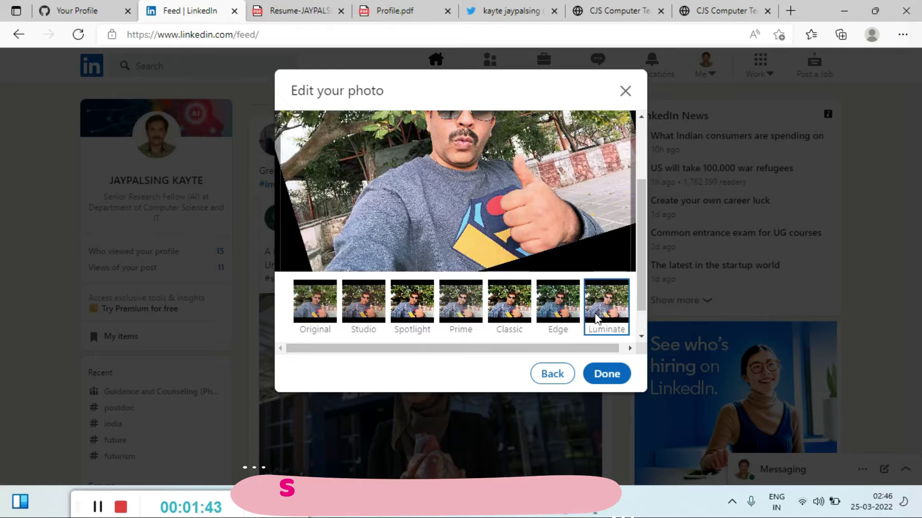
left_click(558, 303)
left_click(366, 314)
left_click(413, 317)
left_click(476, 322)
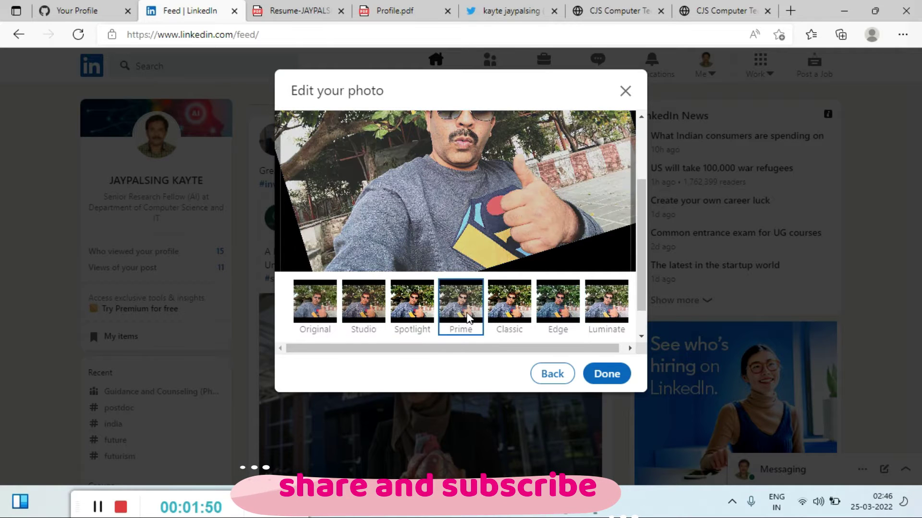
left_click(422, 321)
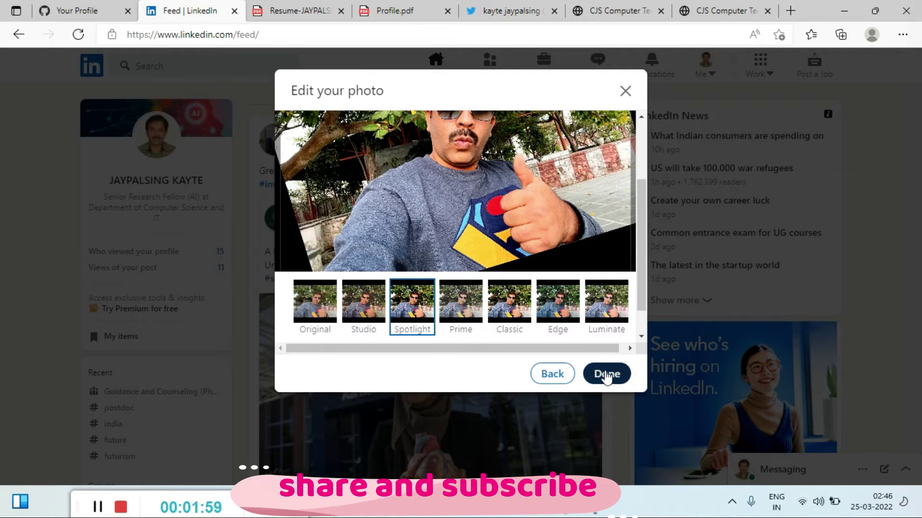
left_click(599, 378)
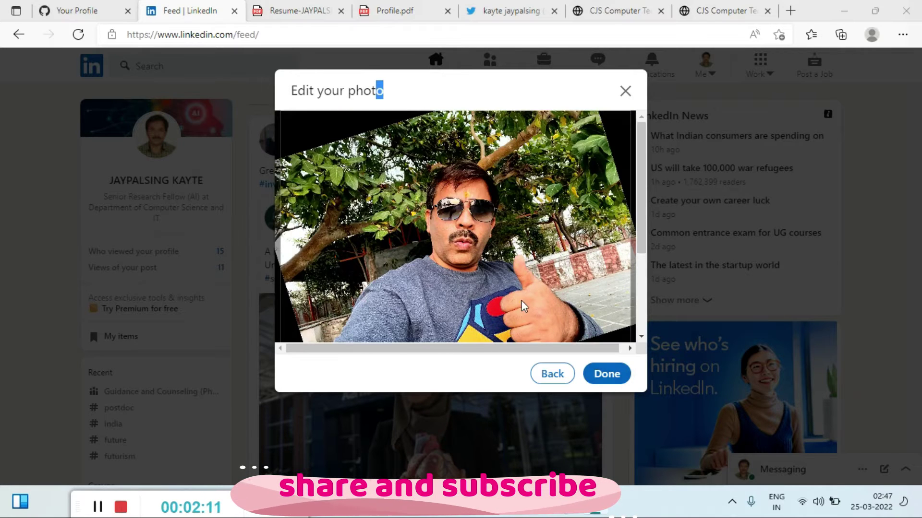
left_click(607, 375)
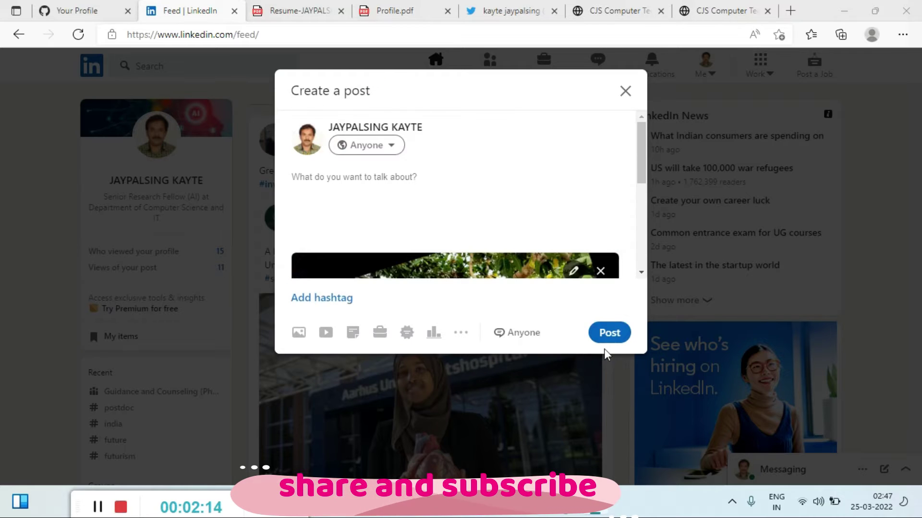
Review the attached photo in the draft post and caption it "Just Enjoy".
scroll(517, 242, "down", 3)
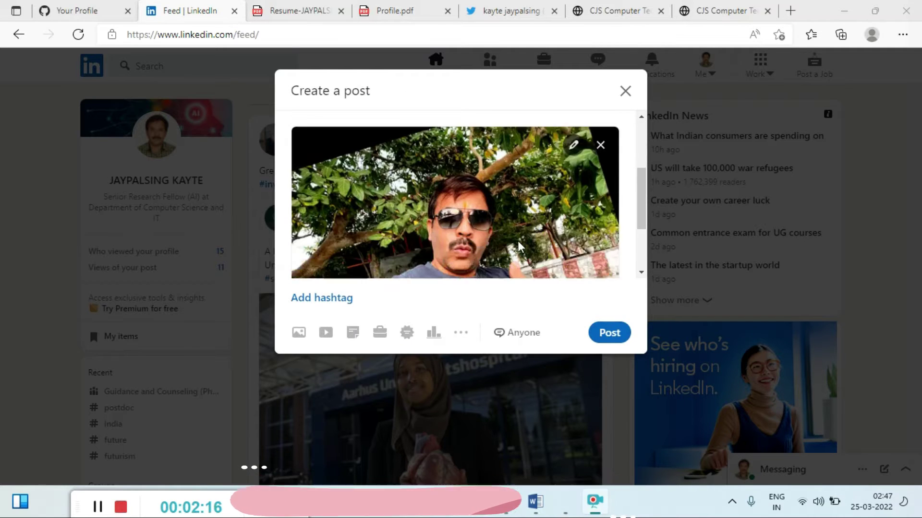
scroll(517, 243, "down", 1)
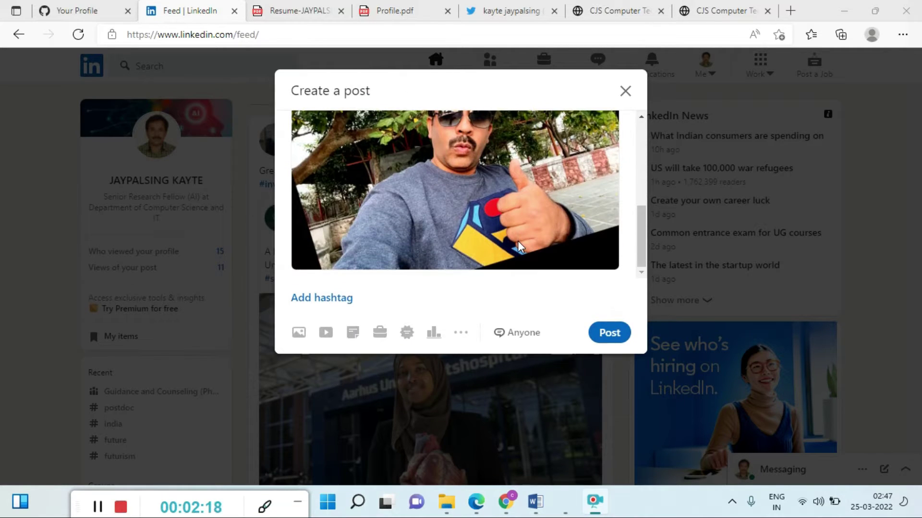
scroll(517, 244, "up", 4)
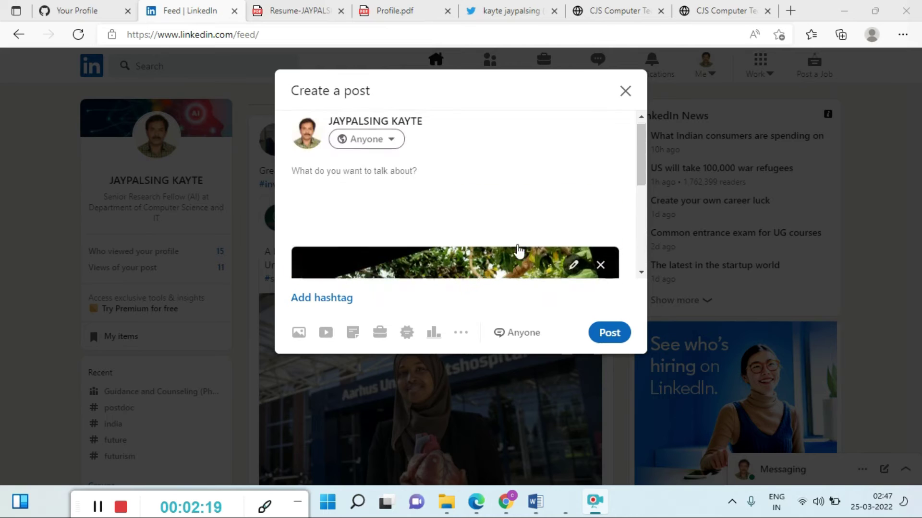
left_click(317, 185)
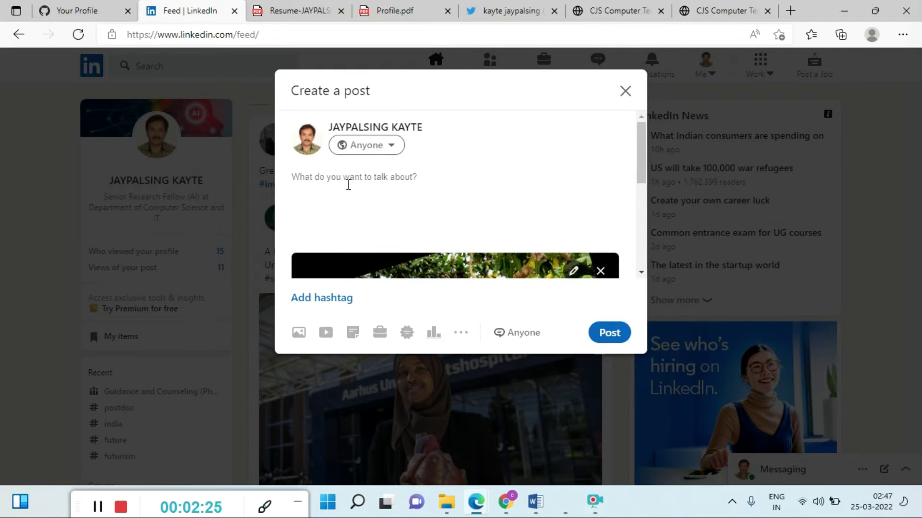
type("Just Enjoy")
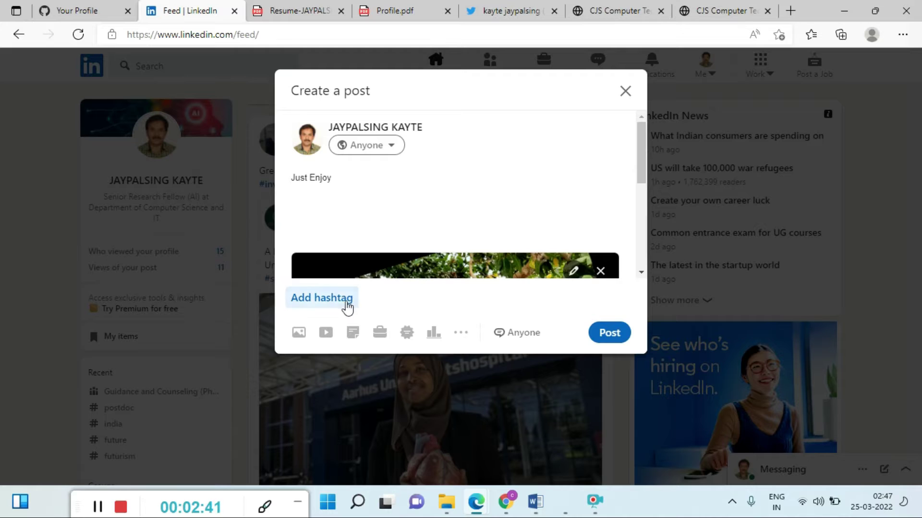
Add the hashtag #enjoythemoment after the caption.
left_click(345, 300)
type("Enjoy")
left_click(354, 198)
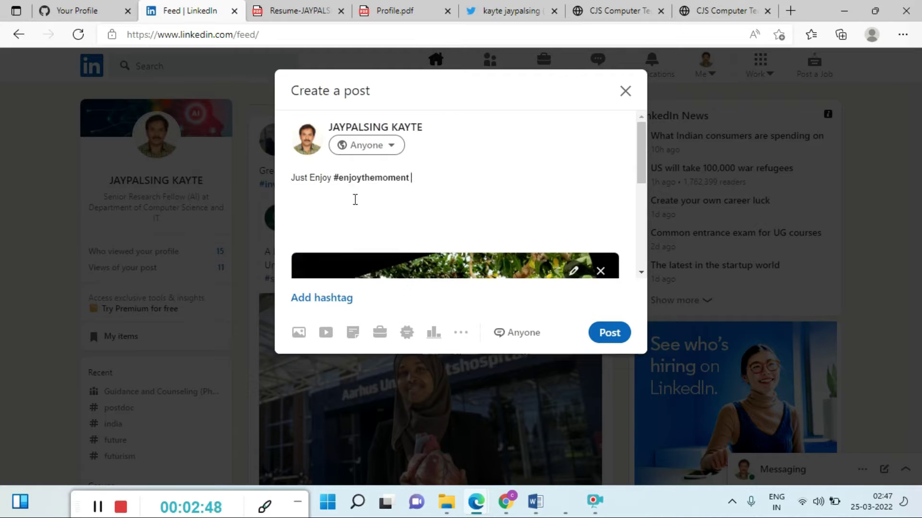
Check the draft and its options for who can comment, keep comments open to anyone, and publish the post.
left_click_drag(639, 150, 655, 294)
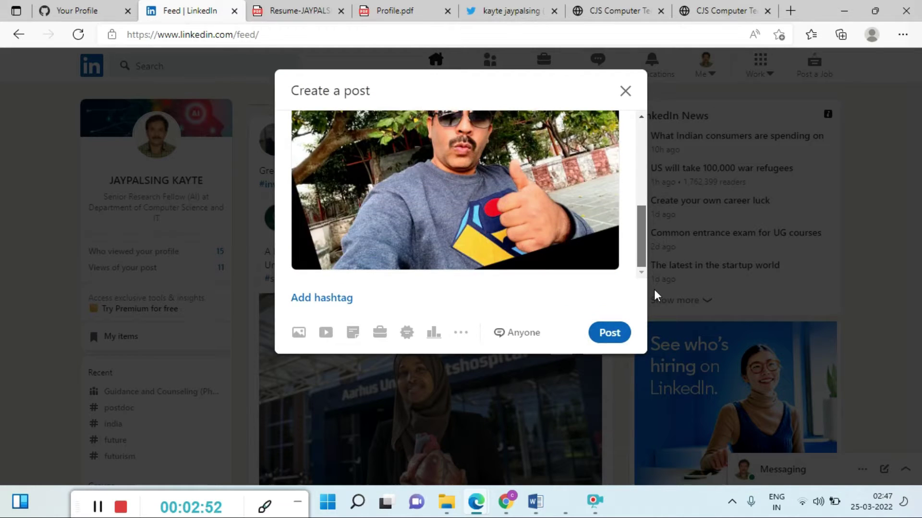
scroll(552, 278, "up", 5)
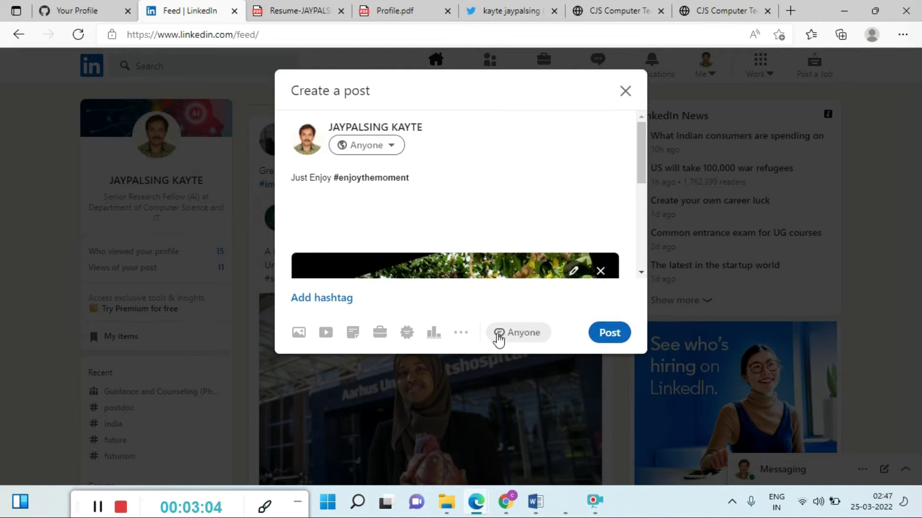
left_click(517, 338)
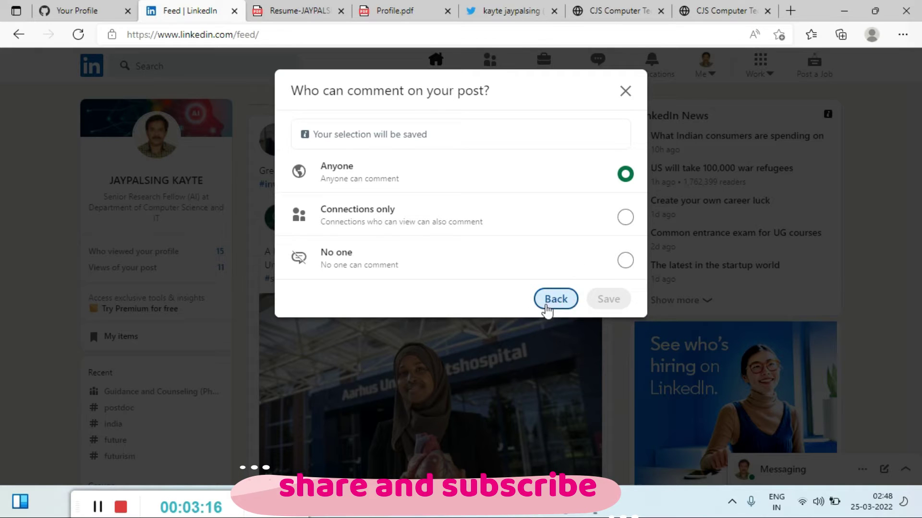
left_click(552, 301)
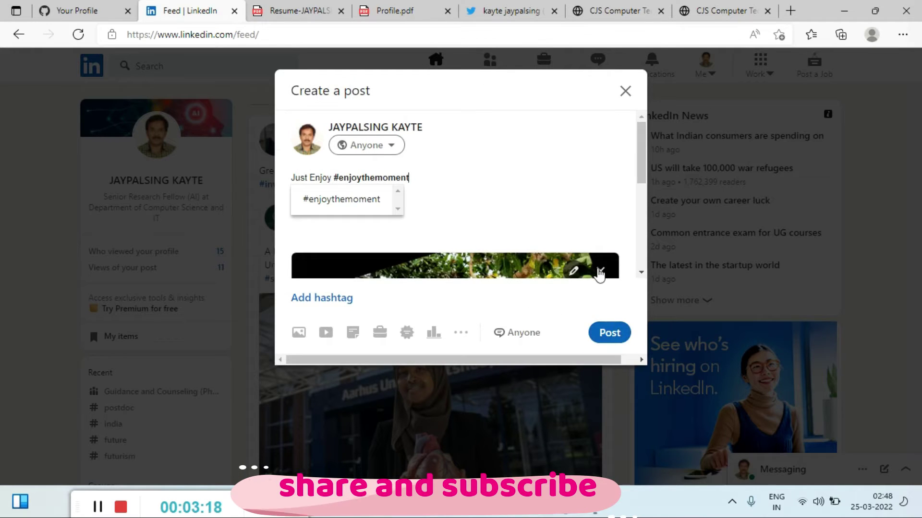
left_click(607, 333)
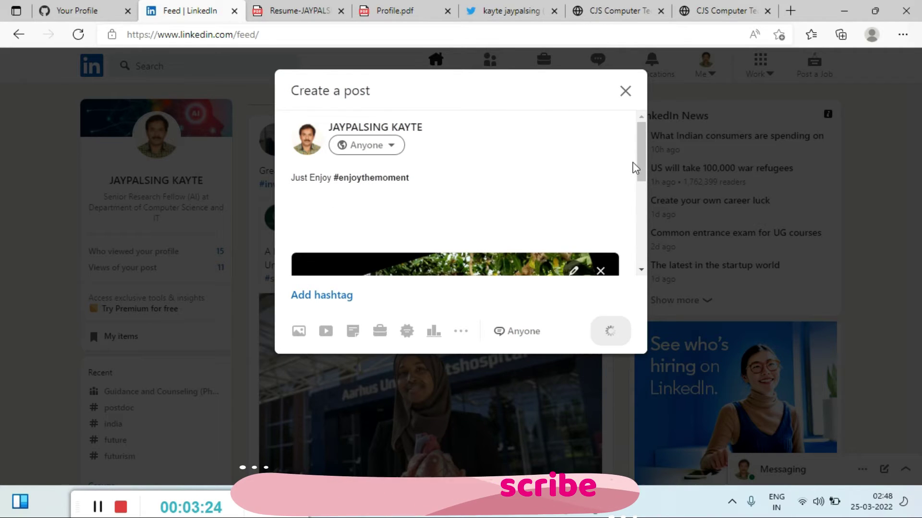
left_click_drag(642, 171, 648, 281)
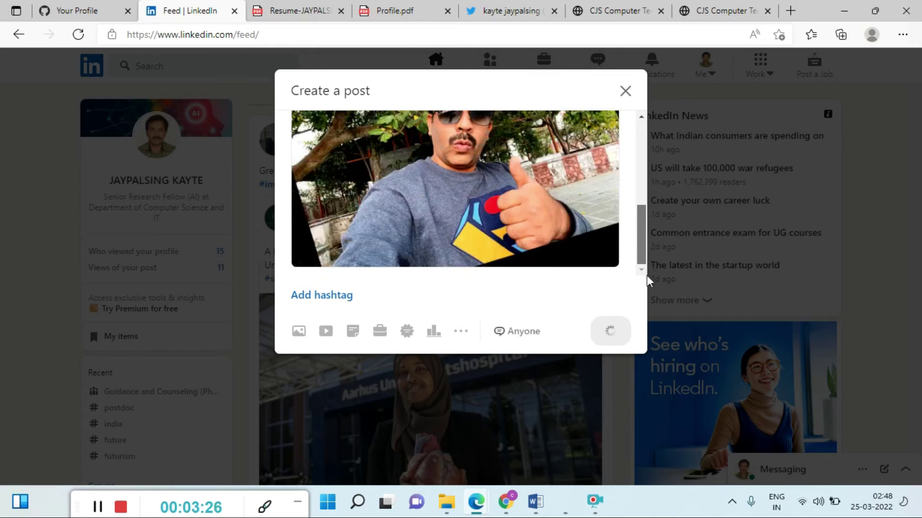
scroll(645, 260, "up", 3)
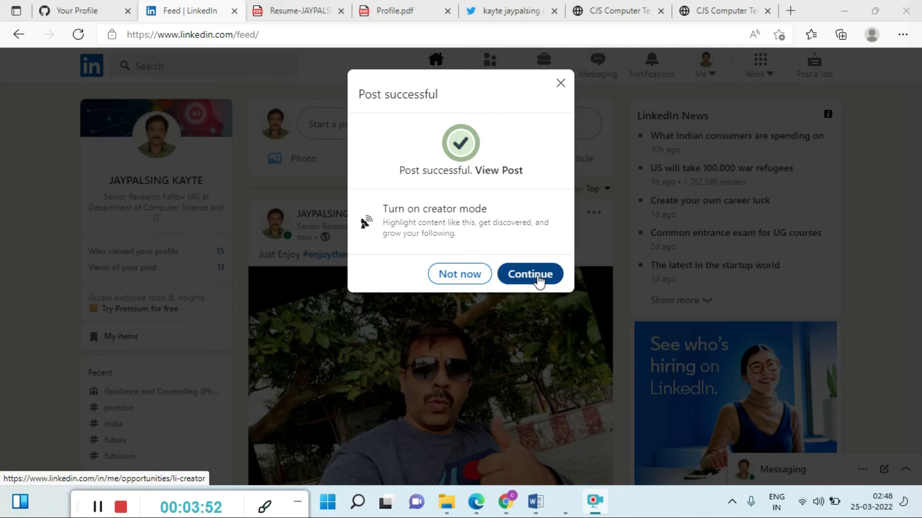
Review the creator mode introduction and creator tools, and turn on creator mode without adding any topics.
left_click(539, 281)
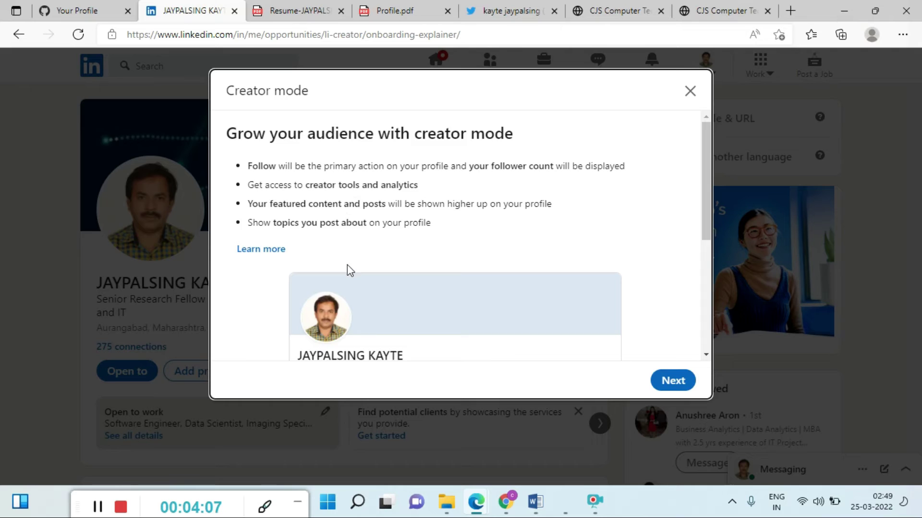
scroll(347, 264, "down", 5)
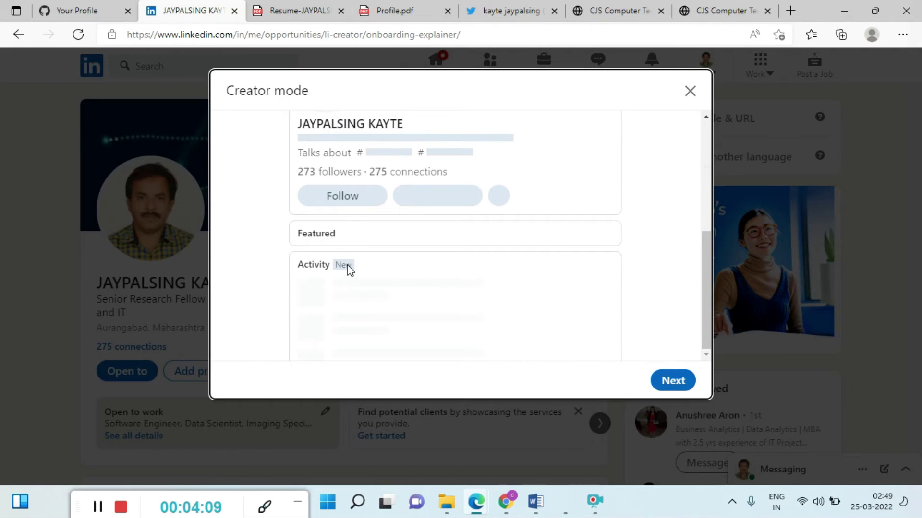
scroll(347, 269, "up", 5)
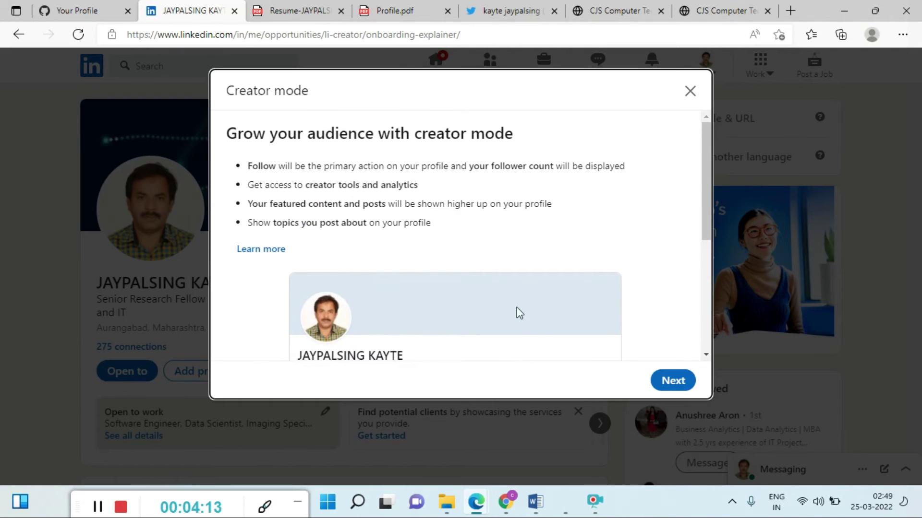
scroll(519, 313, "down", 4)
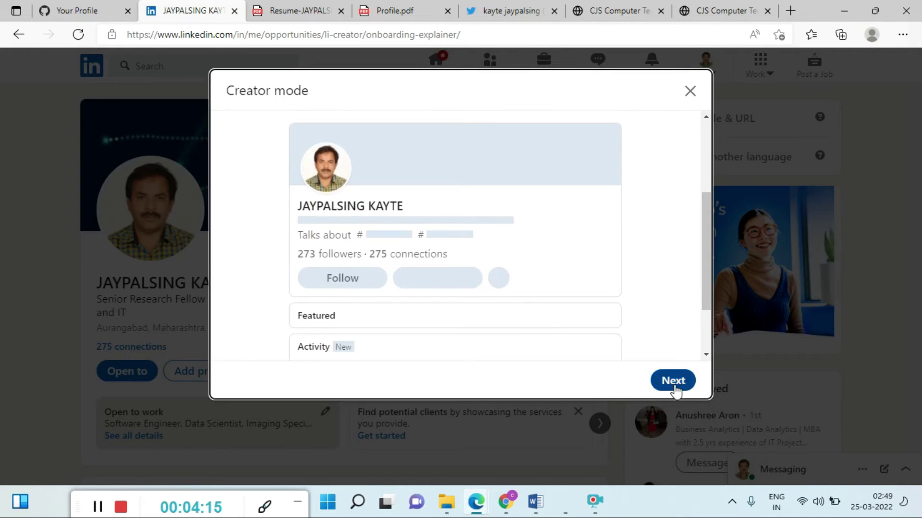
left_click(674, 387)
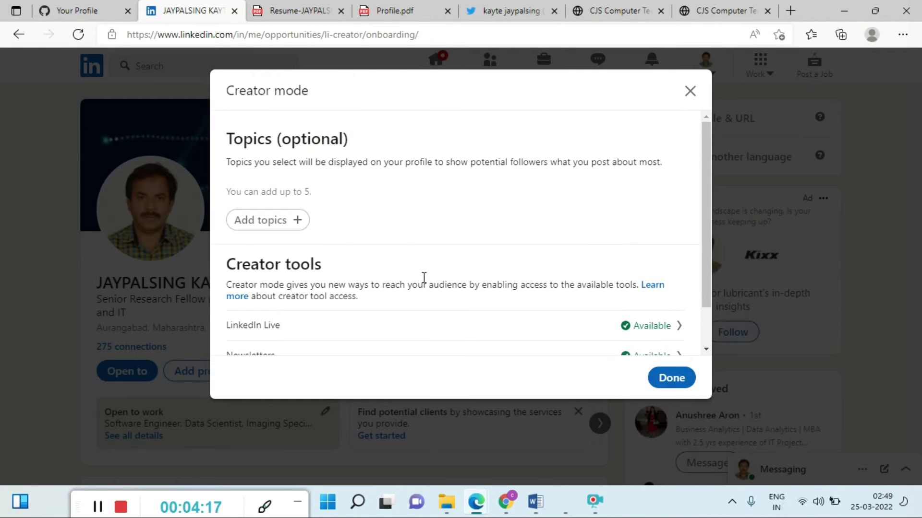
scroll(424, 277, "down", 1)
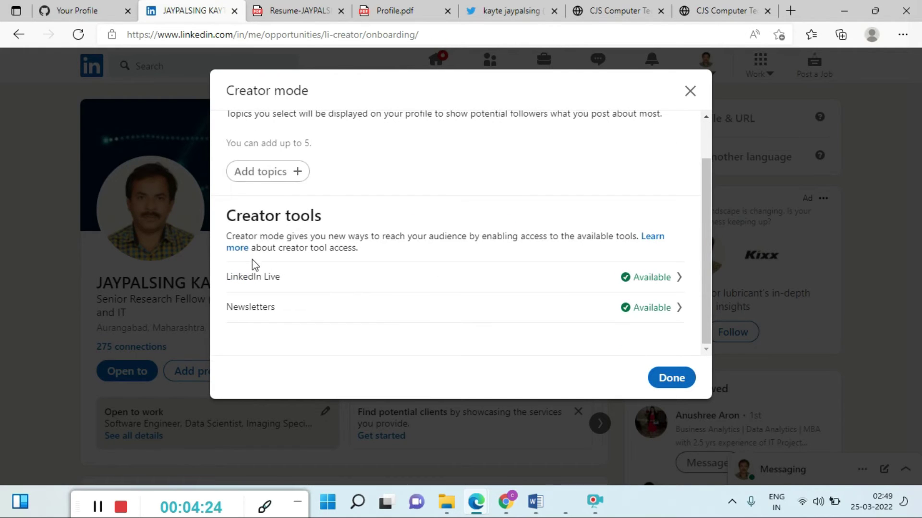
left_click(681, 378)
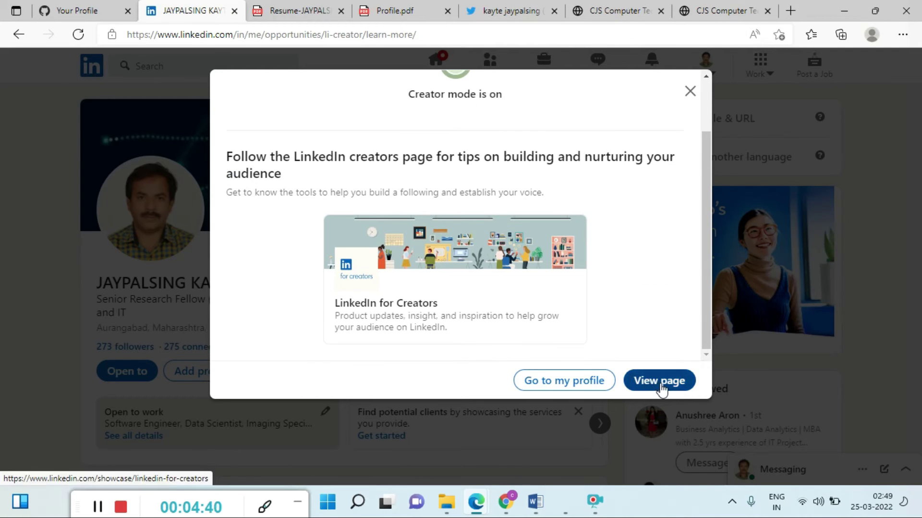
Open the LinkedIn for Creators page and look through its about section, videos and recent posts.
left_click(658, 382)
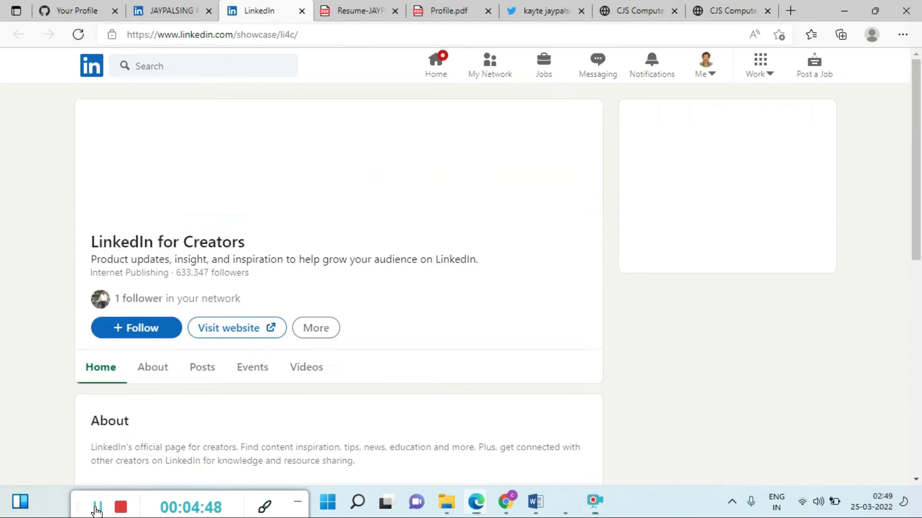
scroll(473, 295, "down", 3)
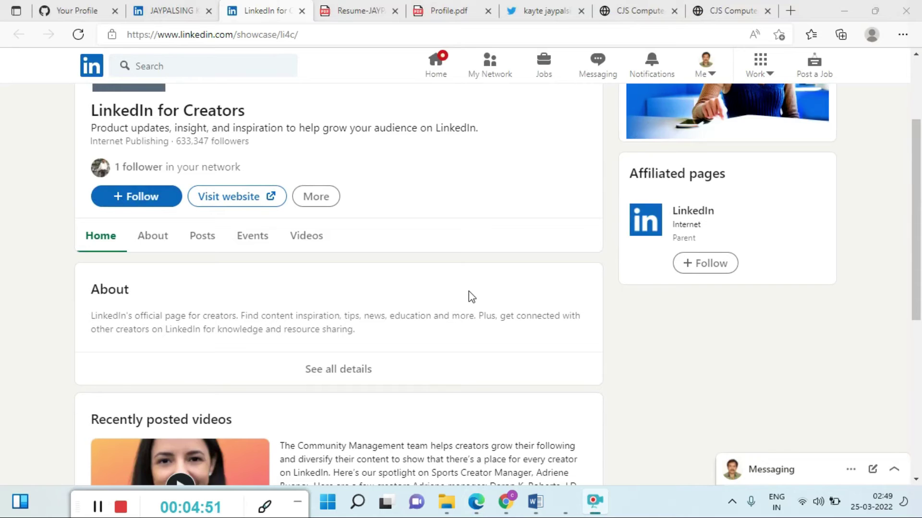
scroll(471, 299, "down", 10)
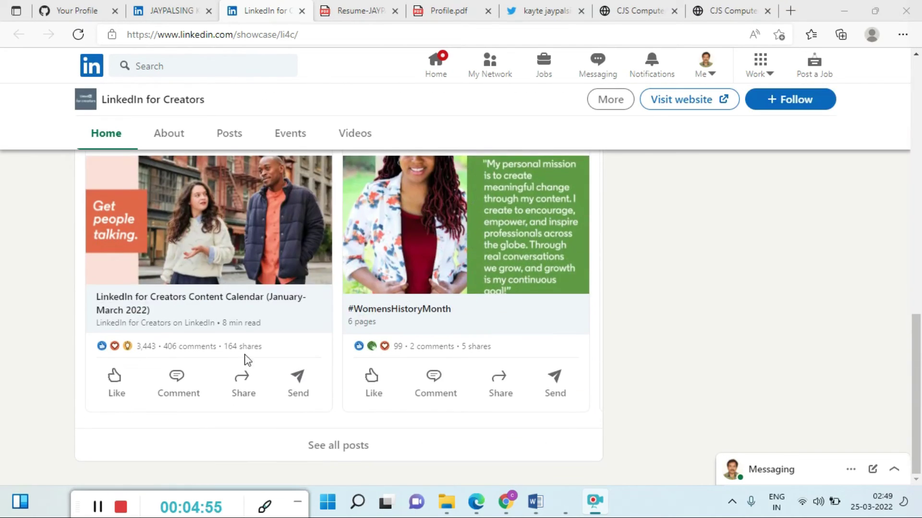
scroll(380, 351, "up", 10)
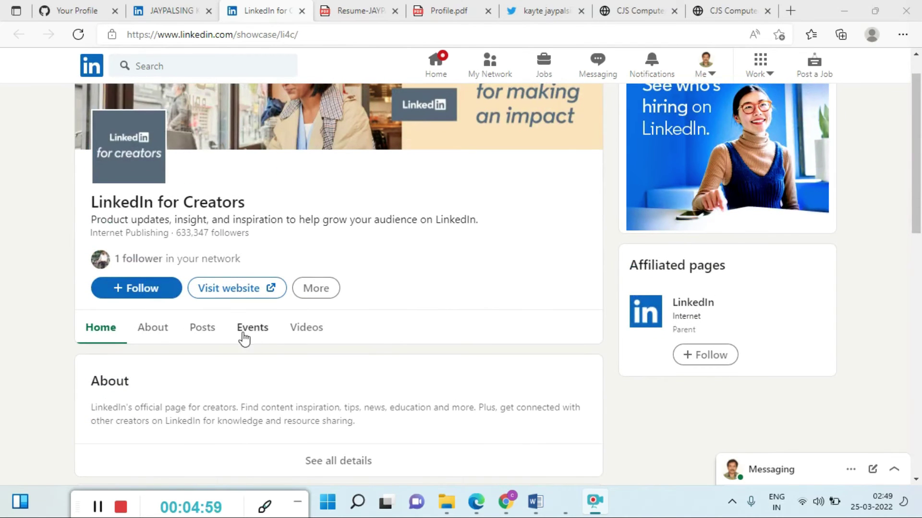
scroll(401, 348, "up", 1)
Go back to the creator mode confirmation, close it and return to the account's own profile page.
left_click(183, 15)
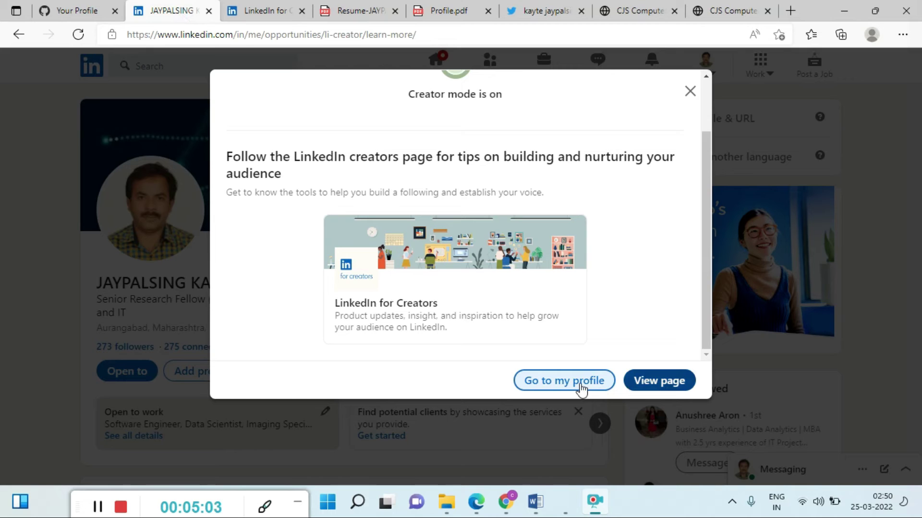
left_click(690, 91)
scroll(480, 345, "down", 1)
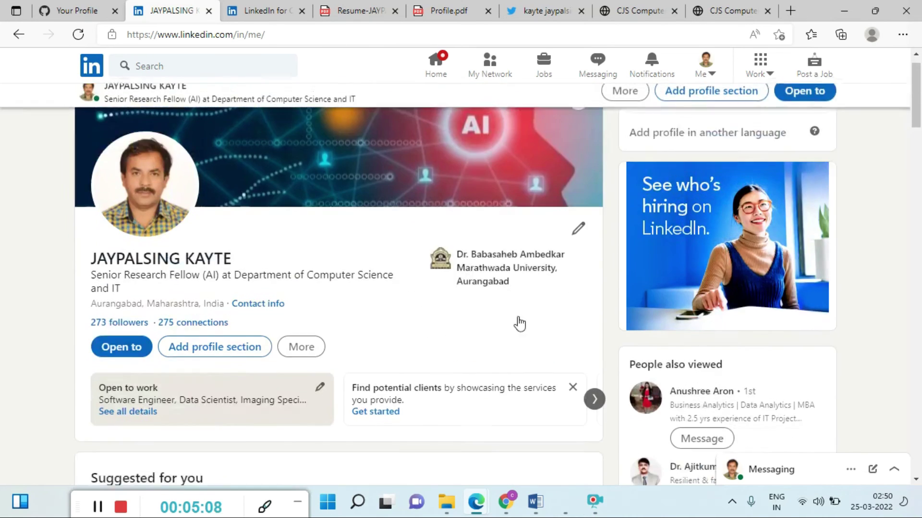
key("alt+Left")
left_click(248, 149)
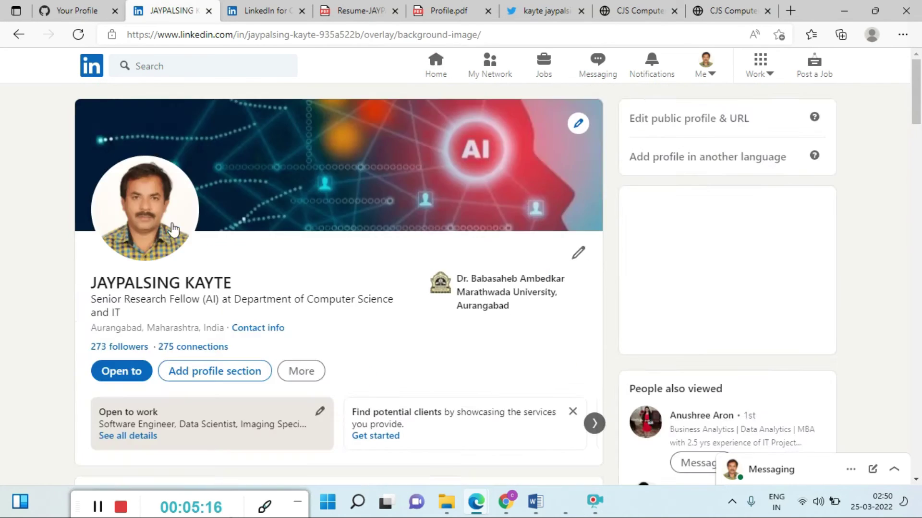
Find the new photo post in the profile's Activity section and open its #enjoythemoment hashtag.
scroll(258, 301, "down", 15)
scroll(247, 323, "up", 10)
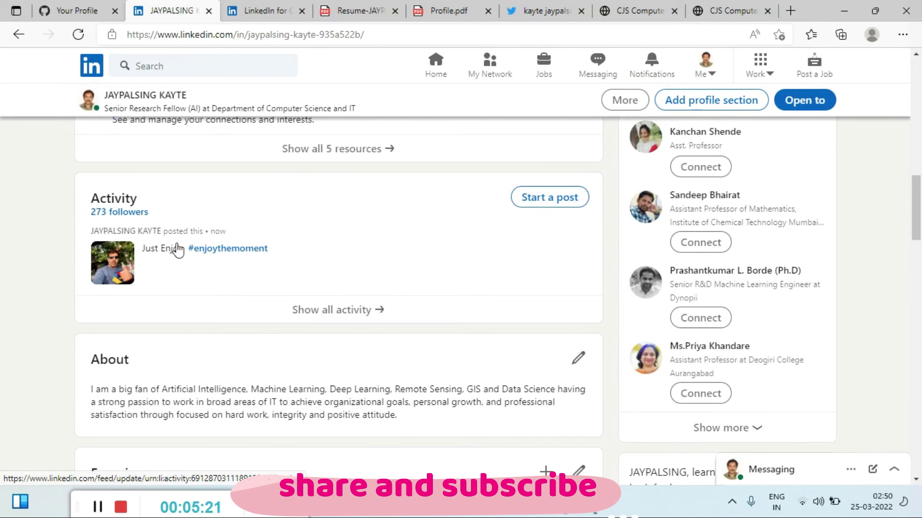
scroll(123, 212, "down", 1)
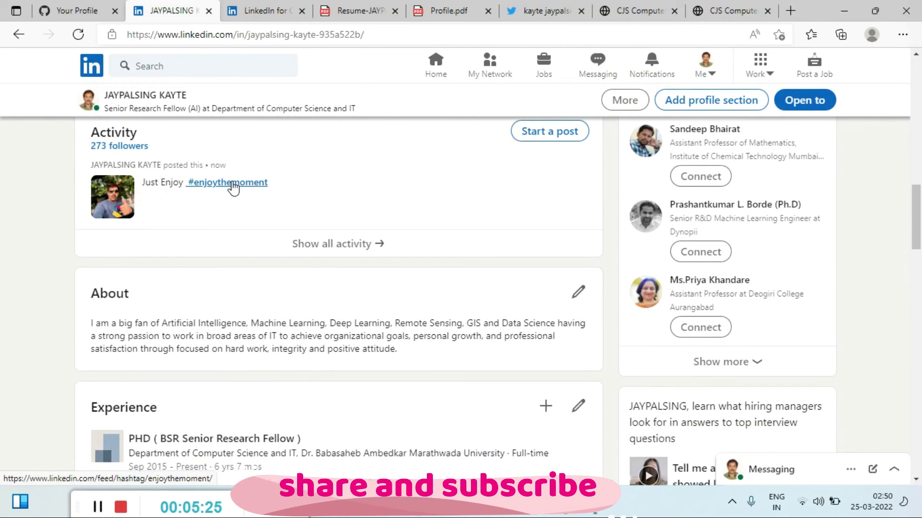
left_click(233, 188)
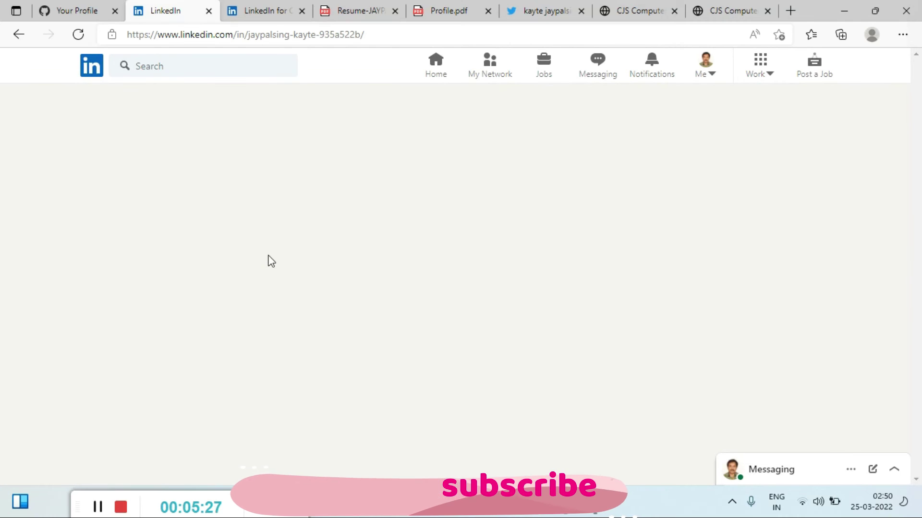